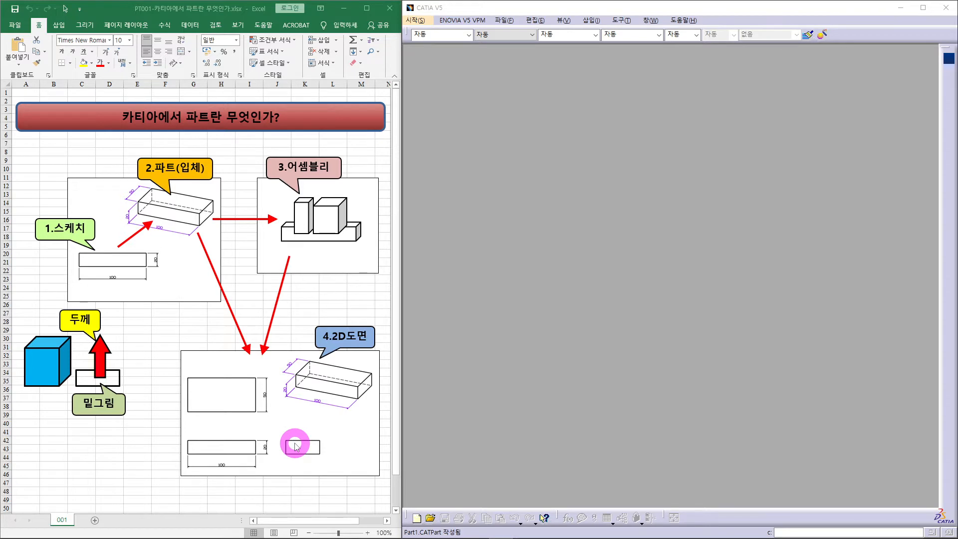
# Switch to CATIA and create a new Part Design part named Part1
pyautogui.click(524, 275)
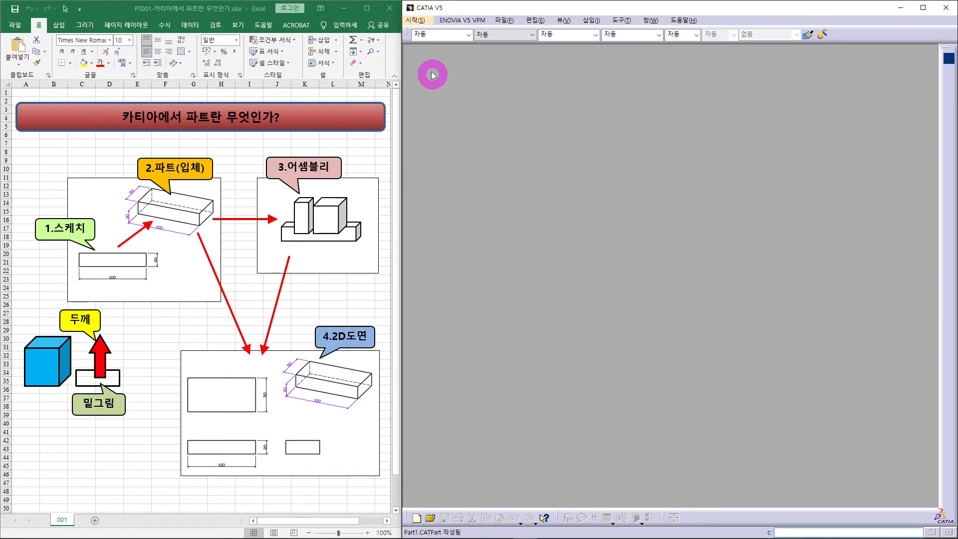
pyautogui.click(418, 21)
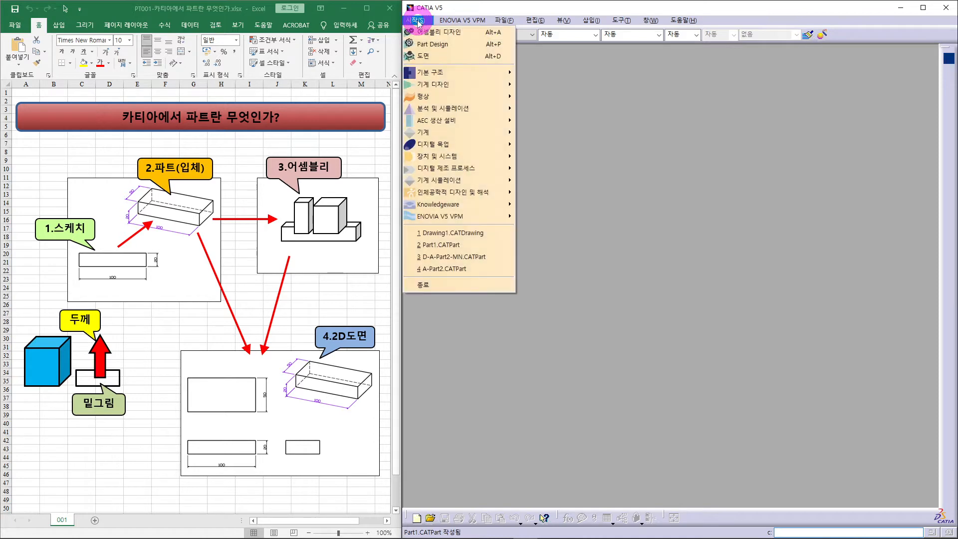
pyautogui.click(434, 45)
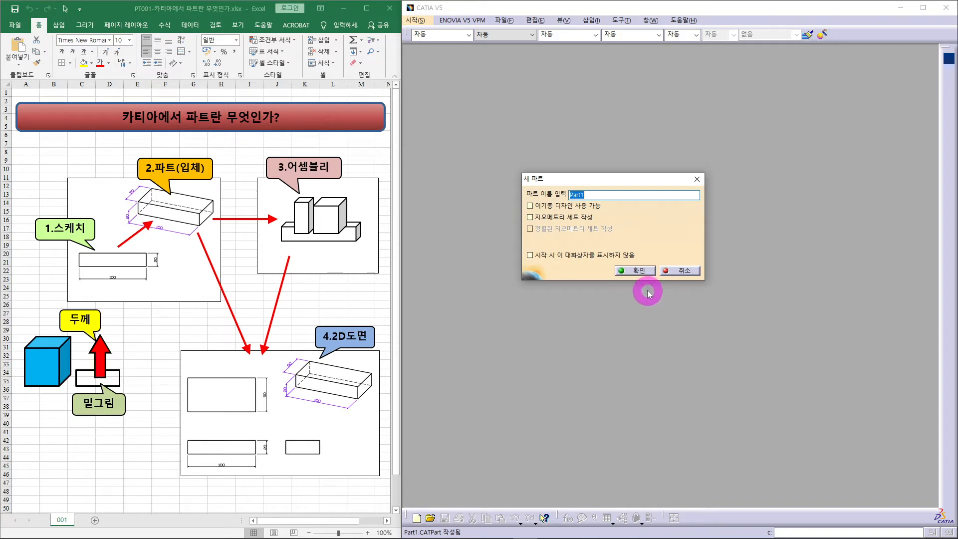
pyautogui.click(636, 271)
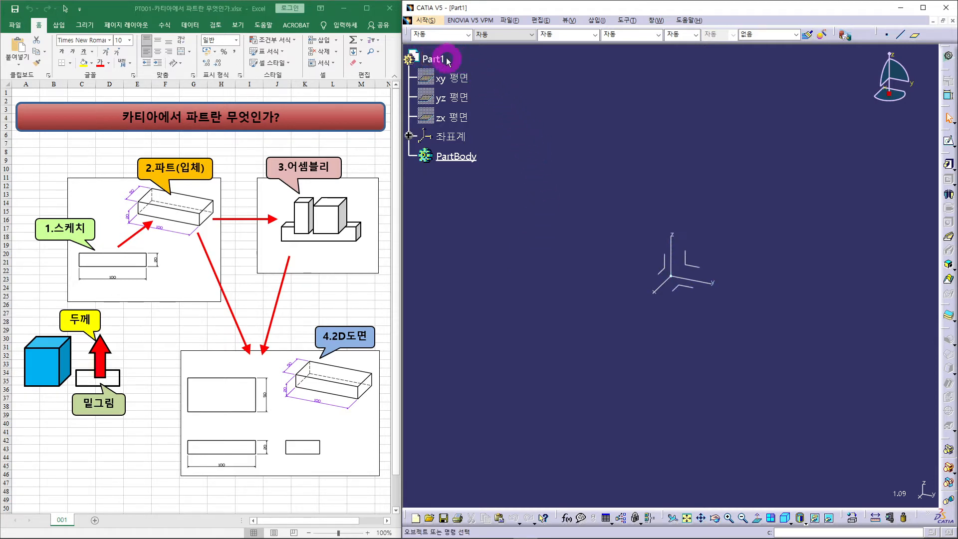
# Insert a new body into Part1 alongside the existing PartBody
pyautogui.click(482, 71)
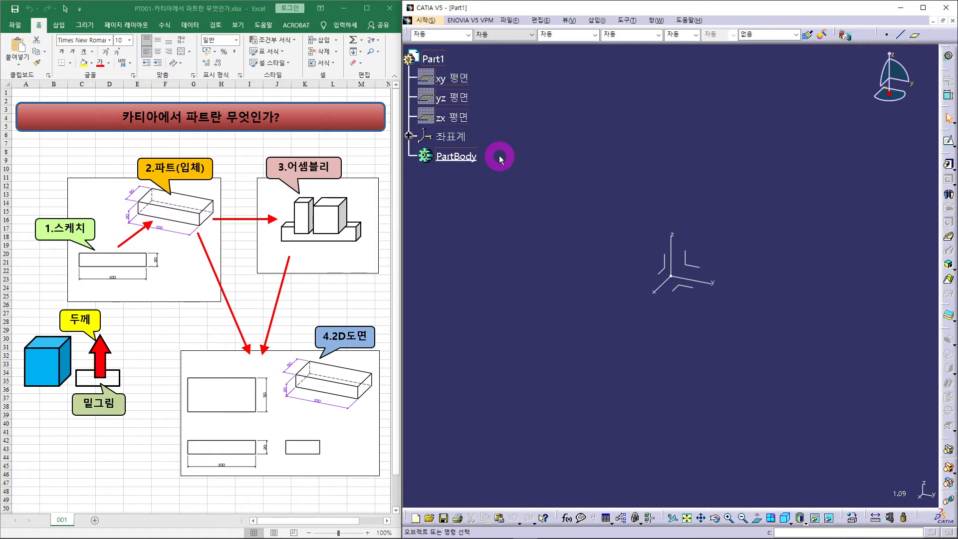
pyautogui.click(595, 20)
pyautogui.click(608, 45)
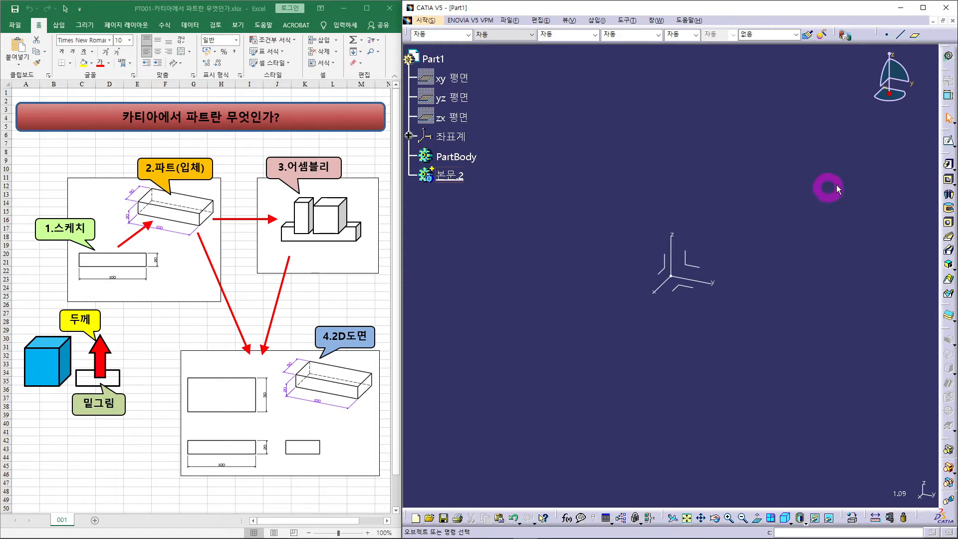
# Sketch a rectangle on the yz plane with its first corner at the origin and exit the sketch
pyautogui.click(949, 144)
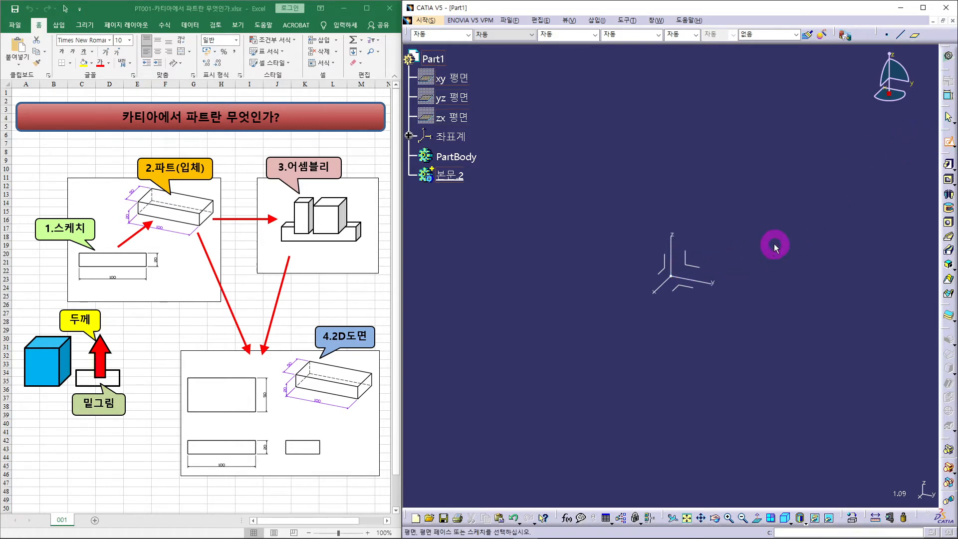
pyautogui.click(717, 259)
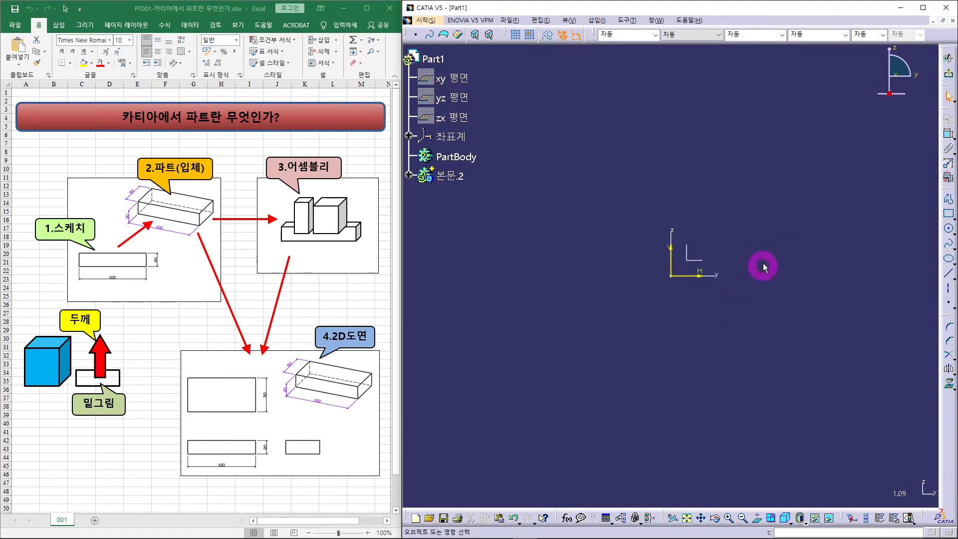
pyautogui.moveTo(761, 253); pyautogui.dragTo(689, 268, button='middle')
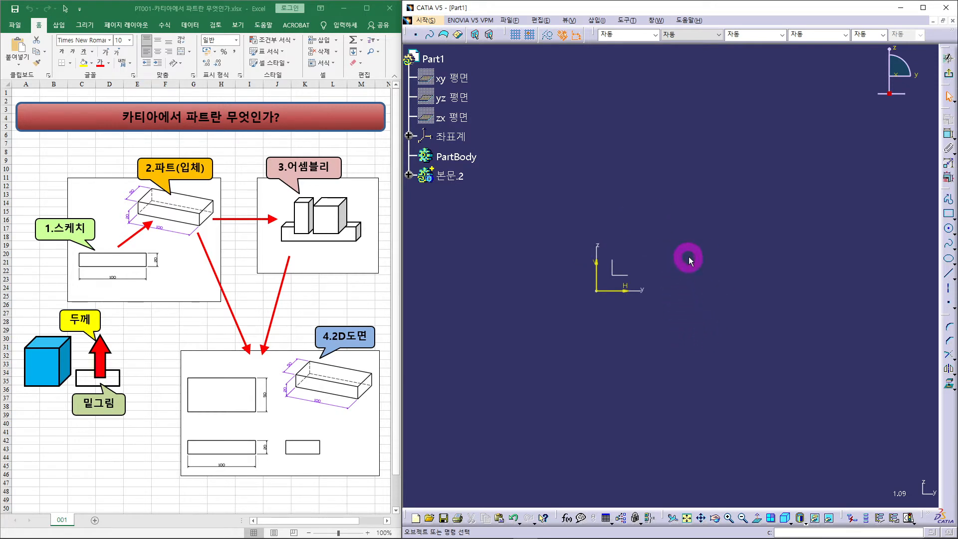
pyautogui.moveTo(692, 256); pyautogui.dragTo(639, 261, button='middle')
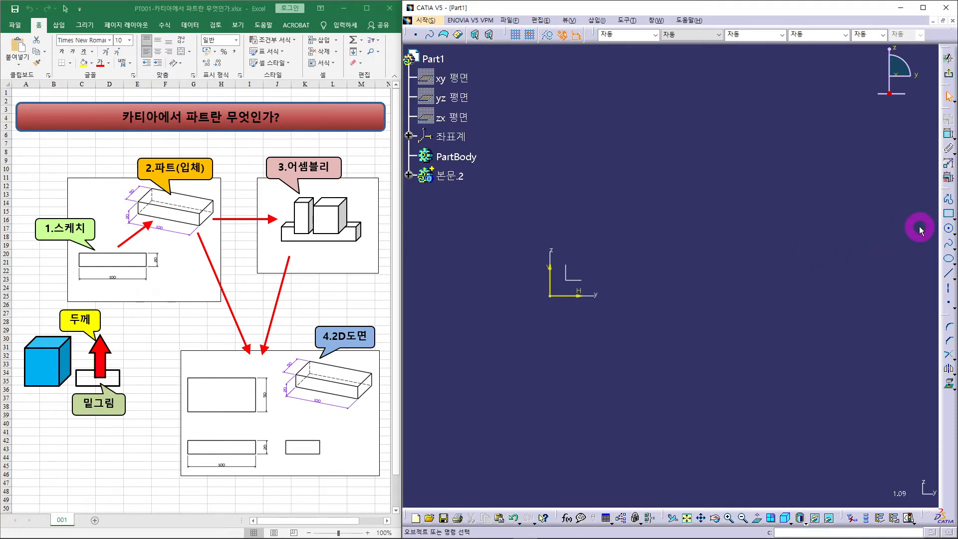
pyautogui.click(949, 214)
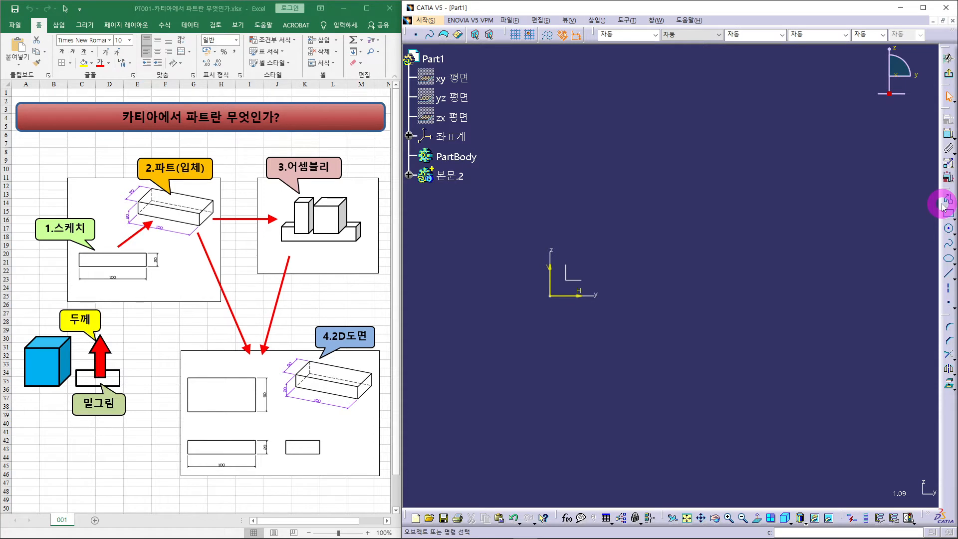
pyautogui.click(951, 241)
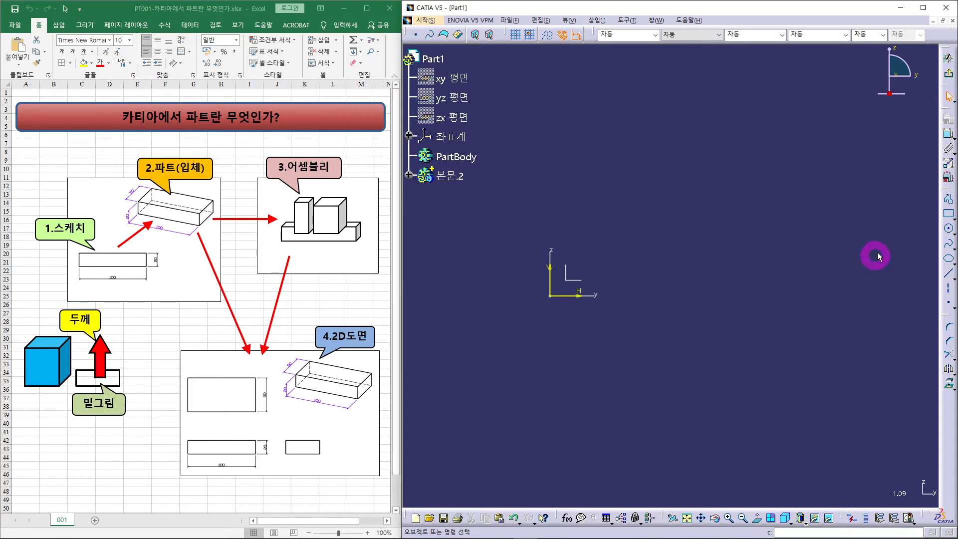
pyautogui.click(949, 216)
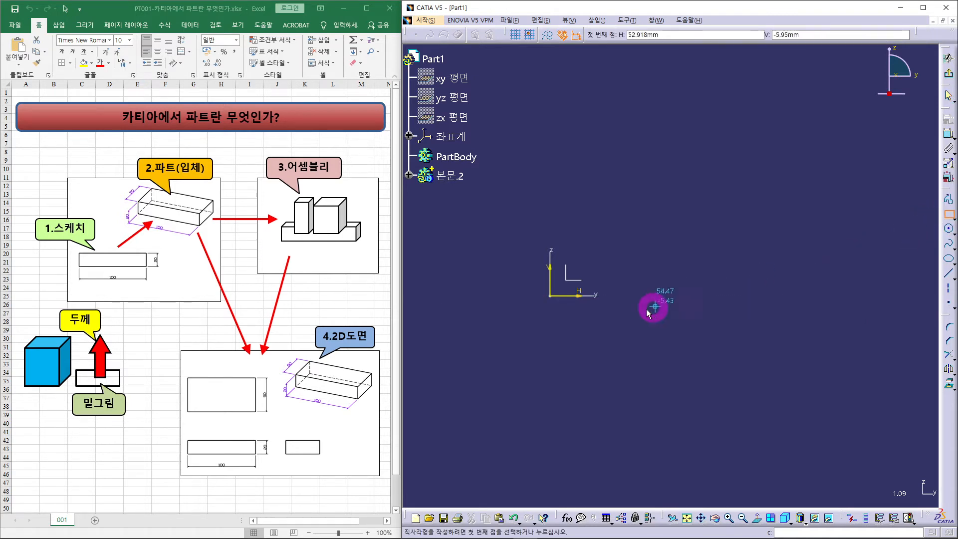
pyautogui.click(552, 297)
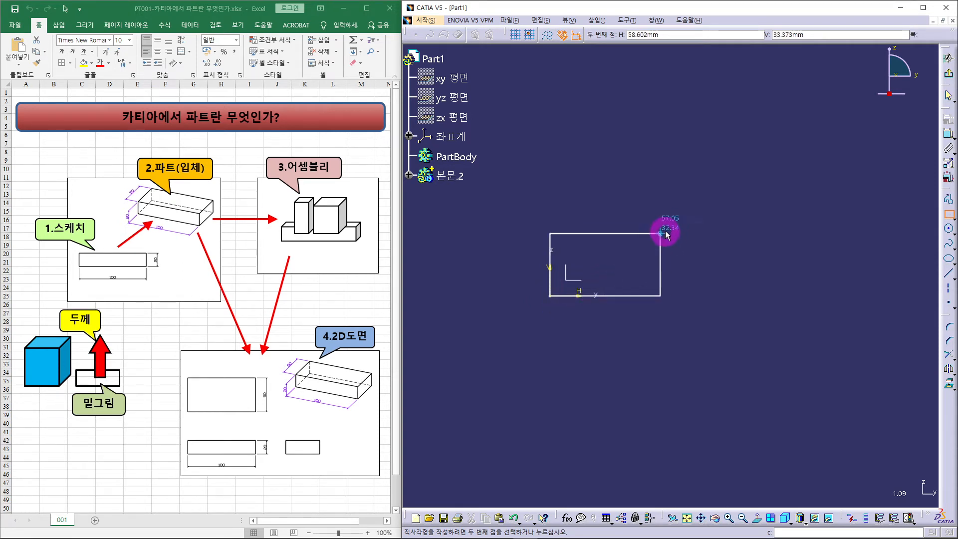
pyautogui.click(698, 205)
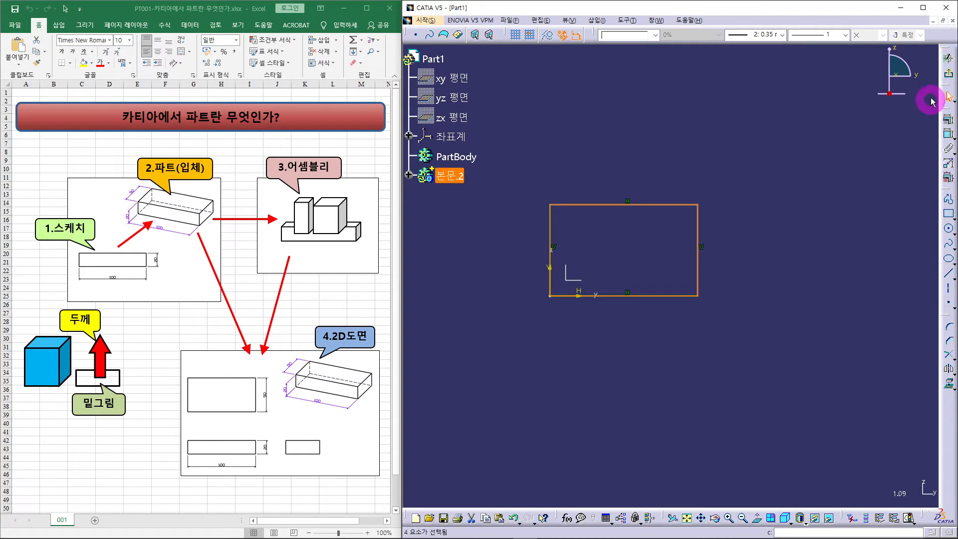
pyautogui.click(949, 76)
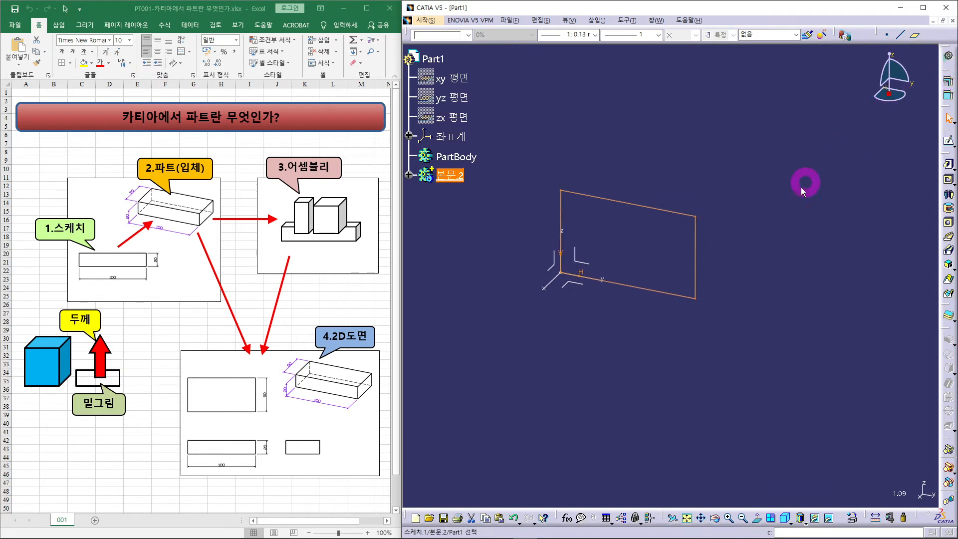
# Pad the rectangle sketch to a length of 10 mm
pyautogui.moveTo(614, 338); pyautogui.dragTo(669, 314, button='middle')
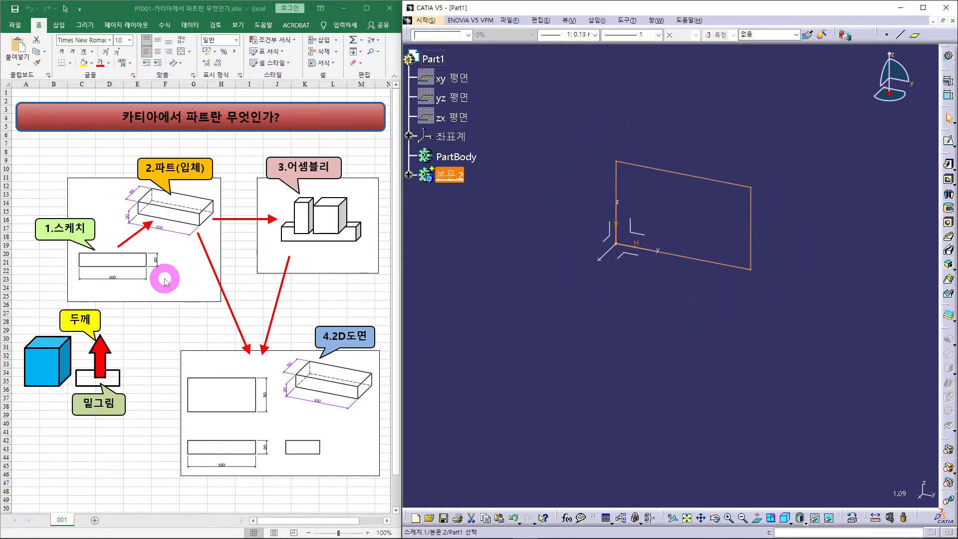
pyautogui.click(948, 166)
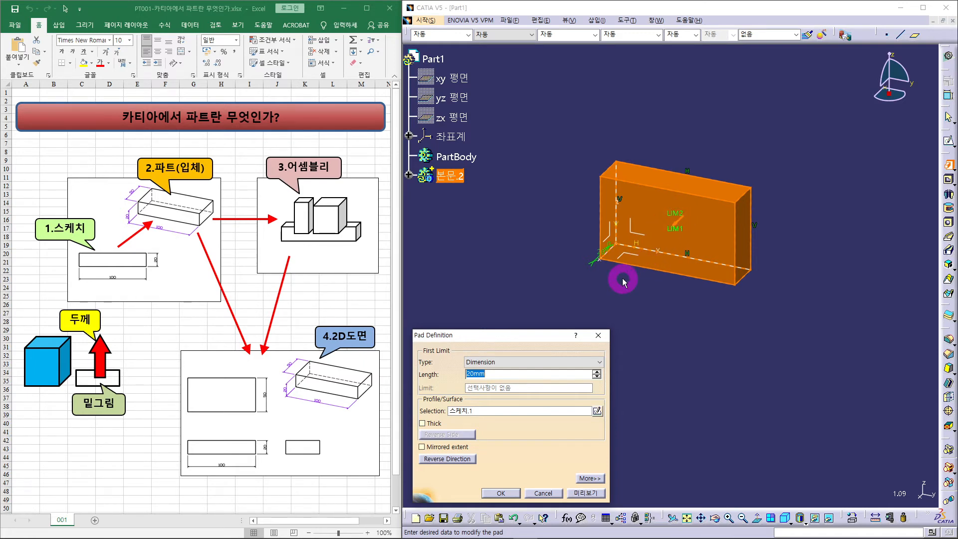
pyautogui.click(509, 373)
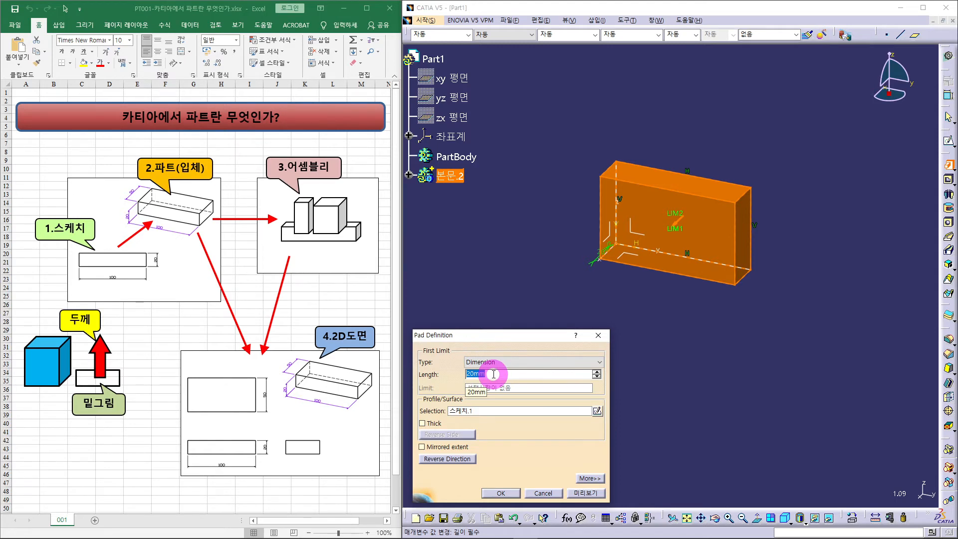
pyautogui.write('10')
pyautogui.press('Return')
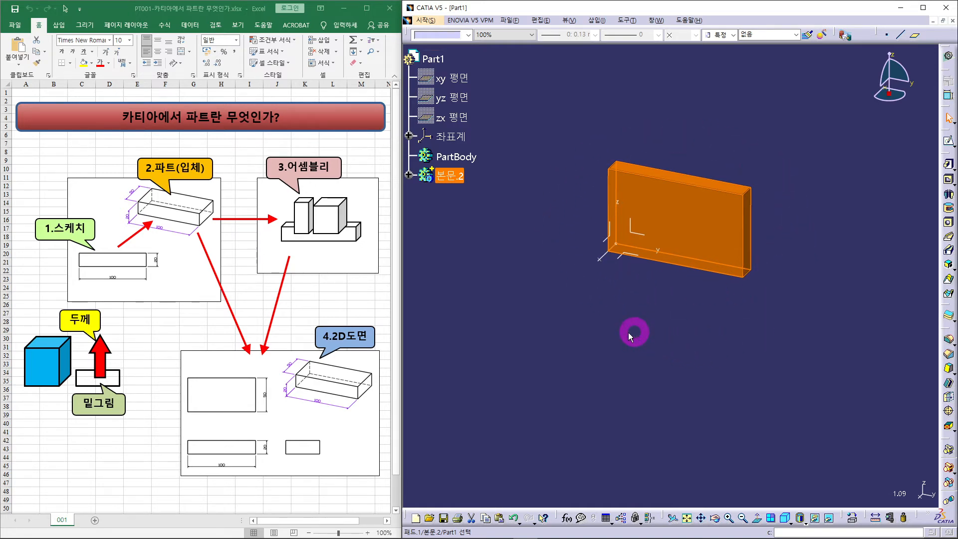
pyautogui.click(630, 329)
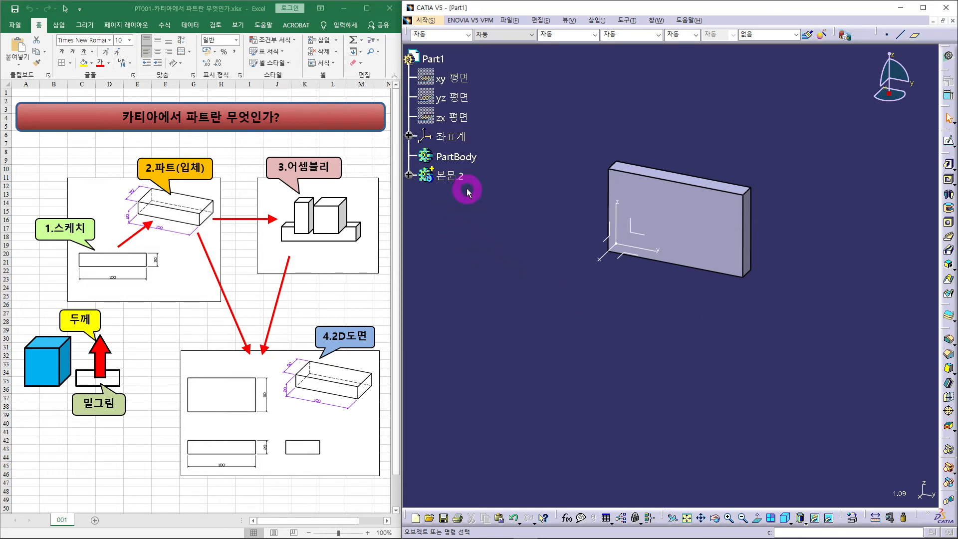
# Show the pad's sketch 스케치.1 in the model and hide it again
pyautogui.click(409, 175)
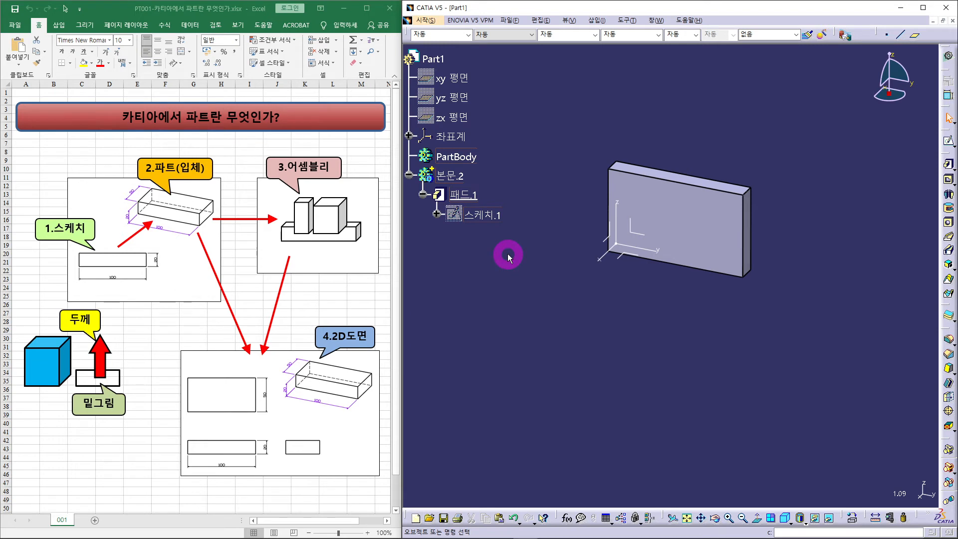
pyautogui.click(492, 216)
pyautogui.rightClick(484, 215)
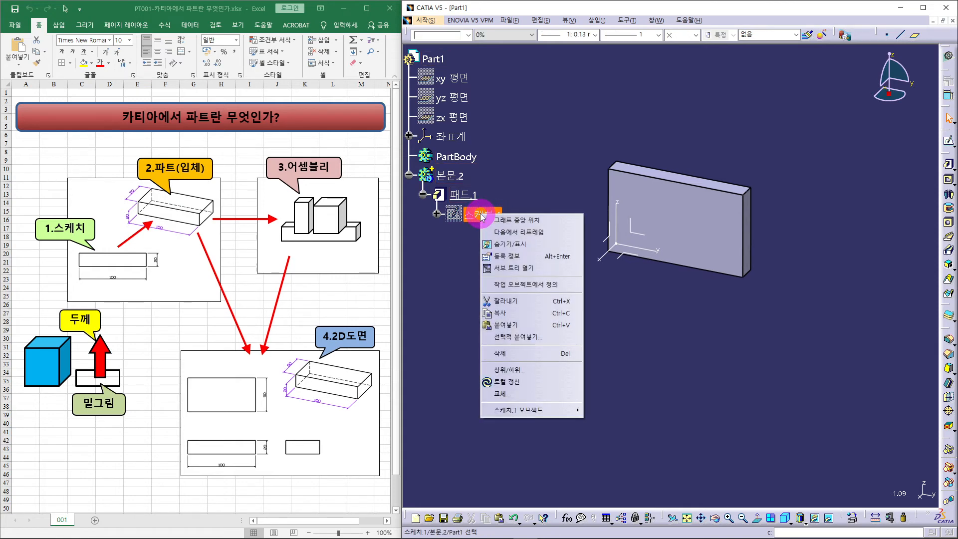
pyautogui.click(508, 244)
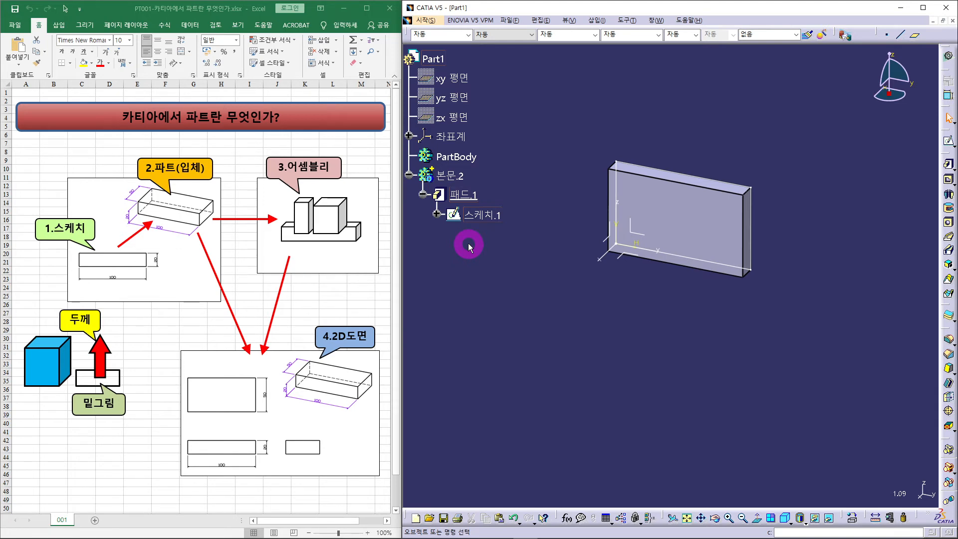
pyautogui.rightClick(479, 217)
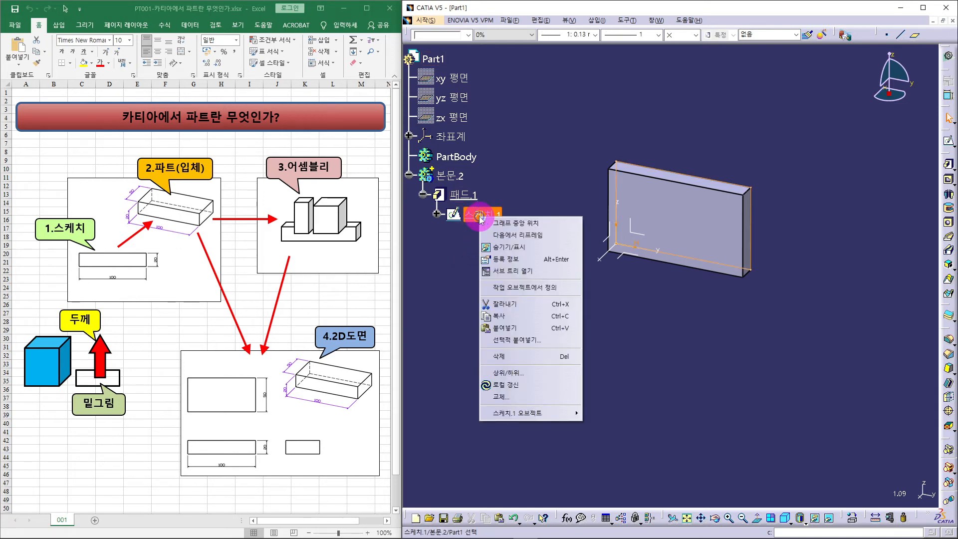
pyautogui.click(504, 245)
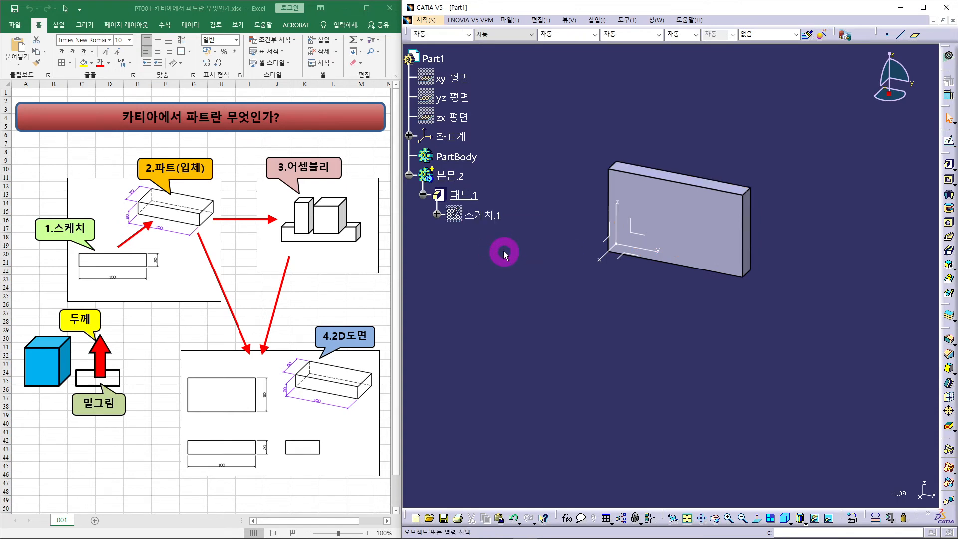
# Edit the pad and set its length to 20 mm
pyautogui.click(470, 196)
pyautogui.doubleClick(469, 195)
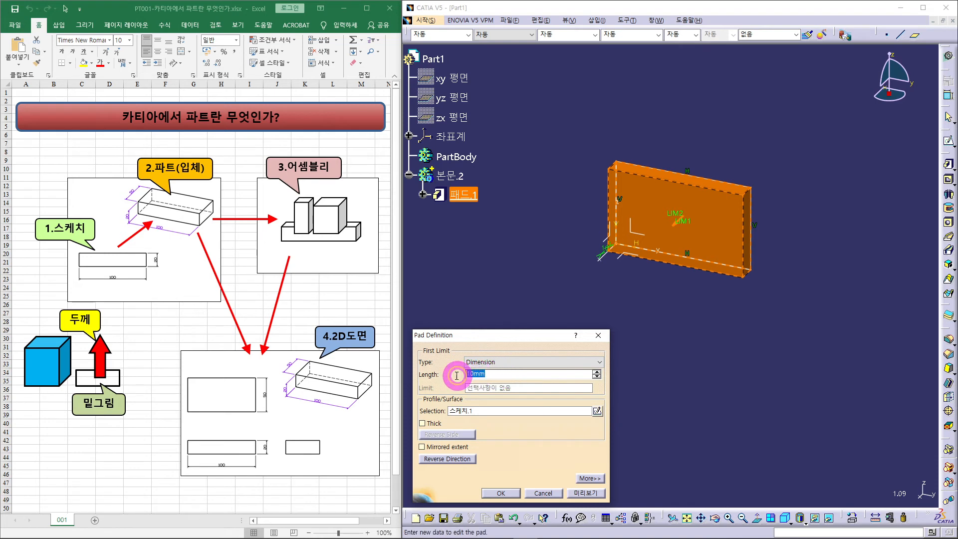
pyautogui.write('20')
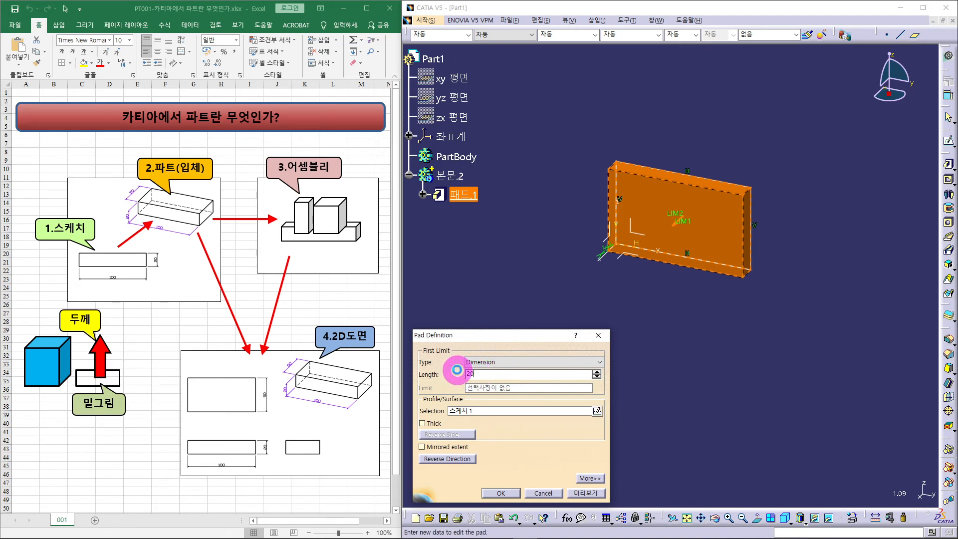
pyautogui.press('Return')
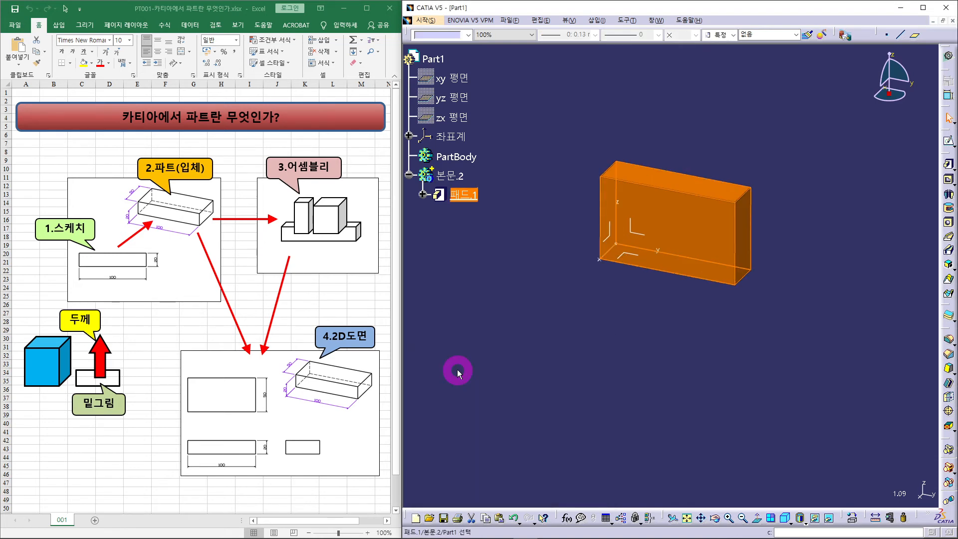
pyautogui.click(613, 325)
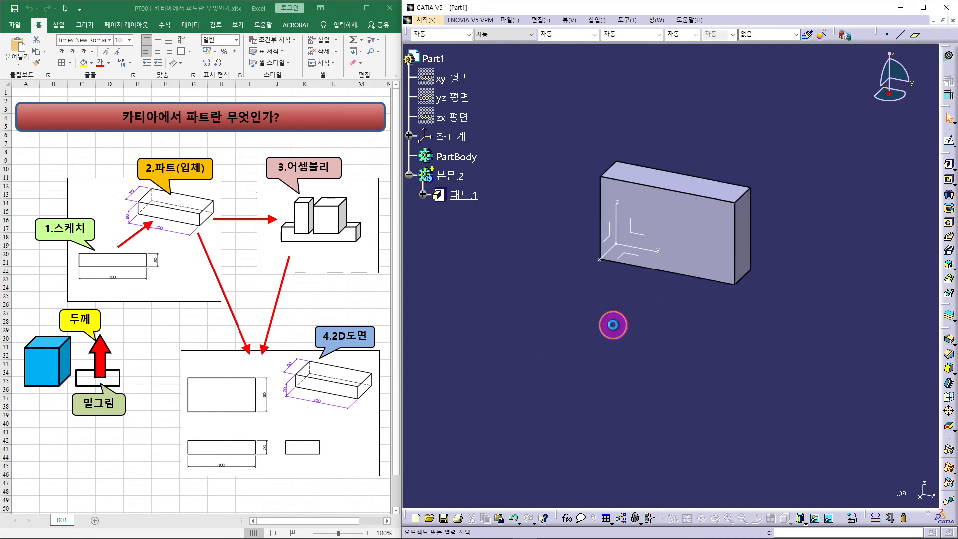
# Edit the pad's sketch 스케치.1, adding a circle near the middle of the rectangle, and exit to cut a round hole through the block
pyautogui.click(422, 194)
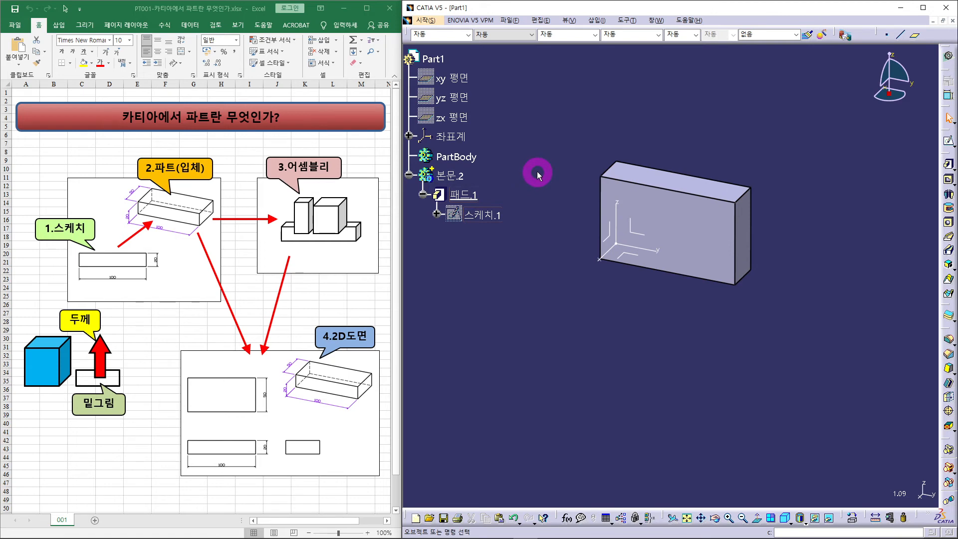
pyautogui.doubleClick(489, 215)
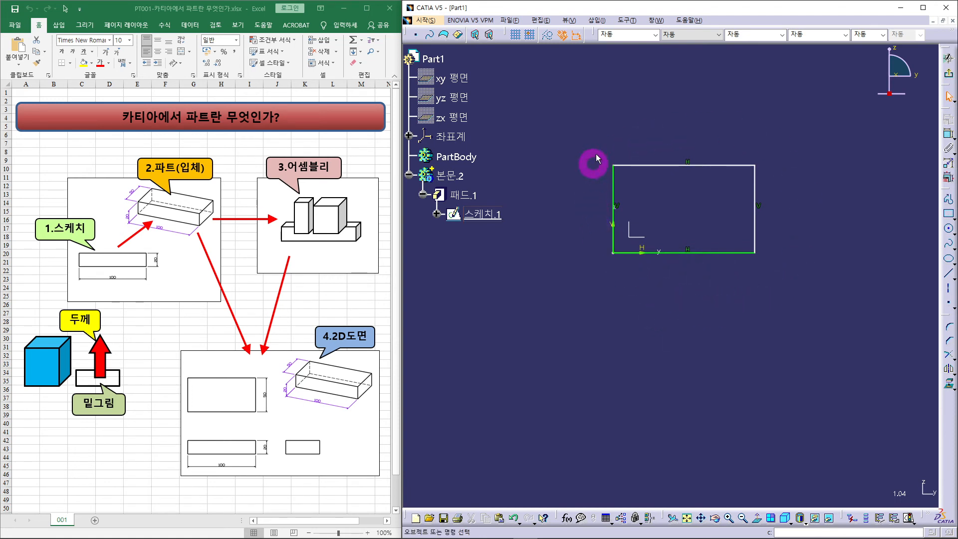
pyautogui.click(949, 228)
pyautogui.click(682, 205)
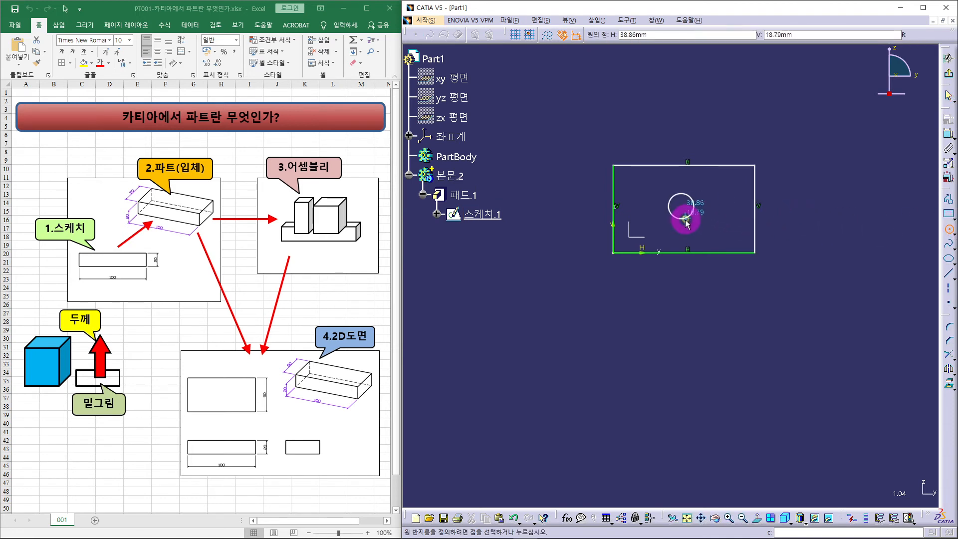
pyautogui.click(691, 229)
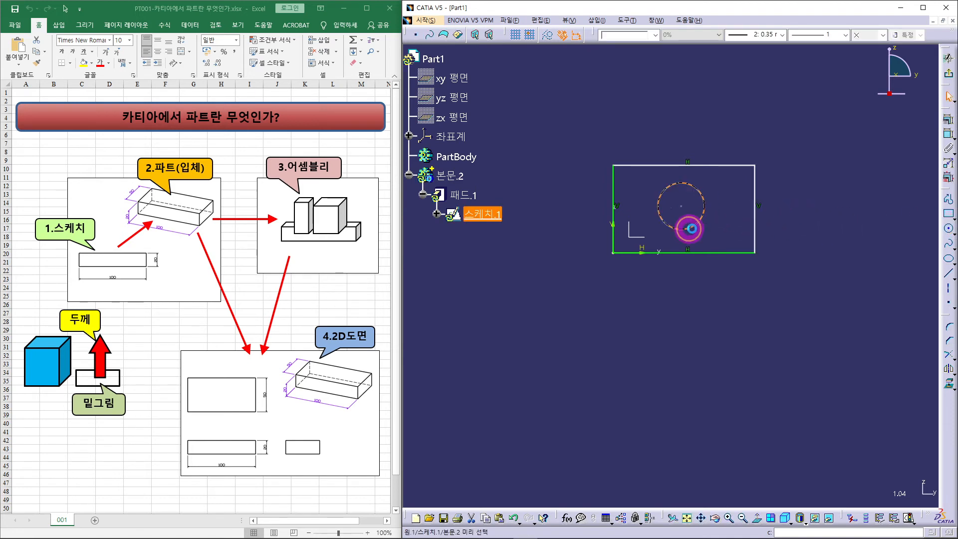
pyautogui.click(949, 75)
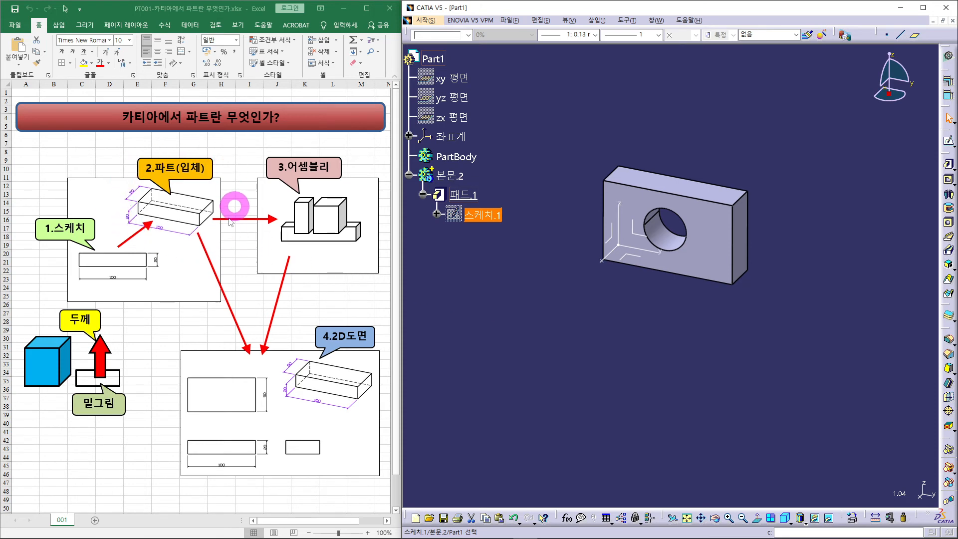
pyautogui.click(502, 277)
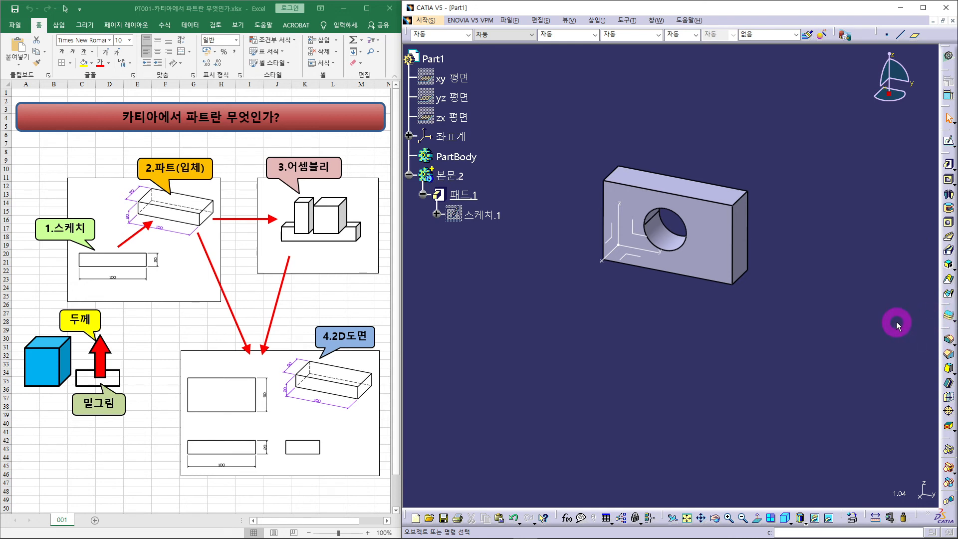
# Shell the block with 1 mm inside and 0 mm outside thickness, removing the large front face around the hole
pyautogui.click(949, 385)
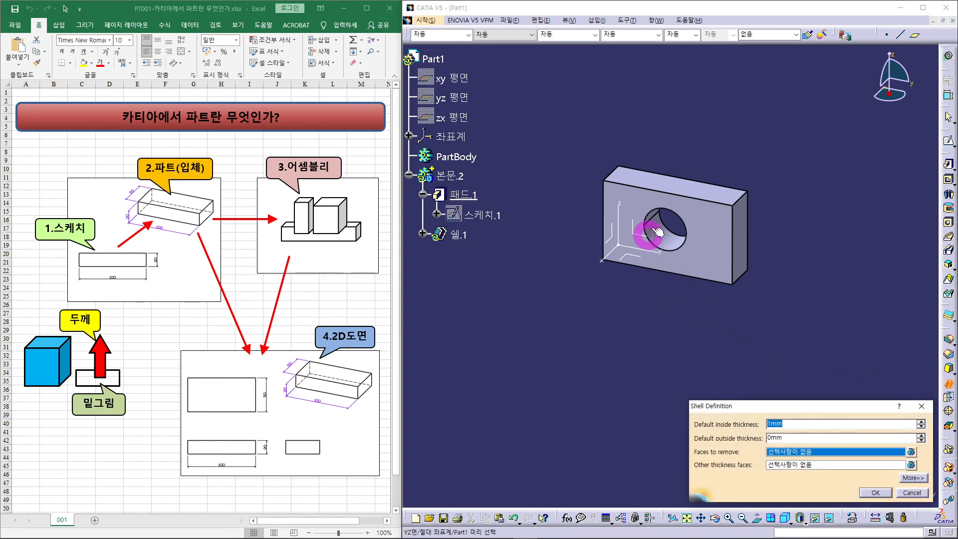
pyautogui.click(711, 229)
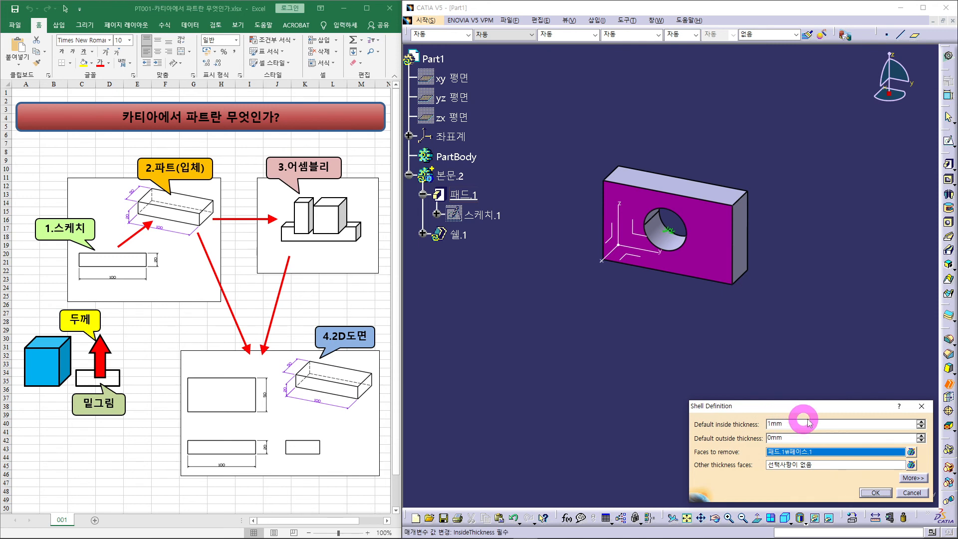
pyautogui.click(876, 491)
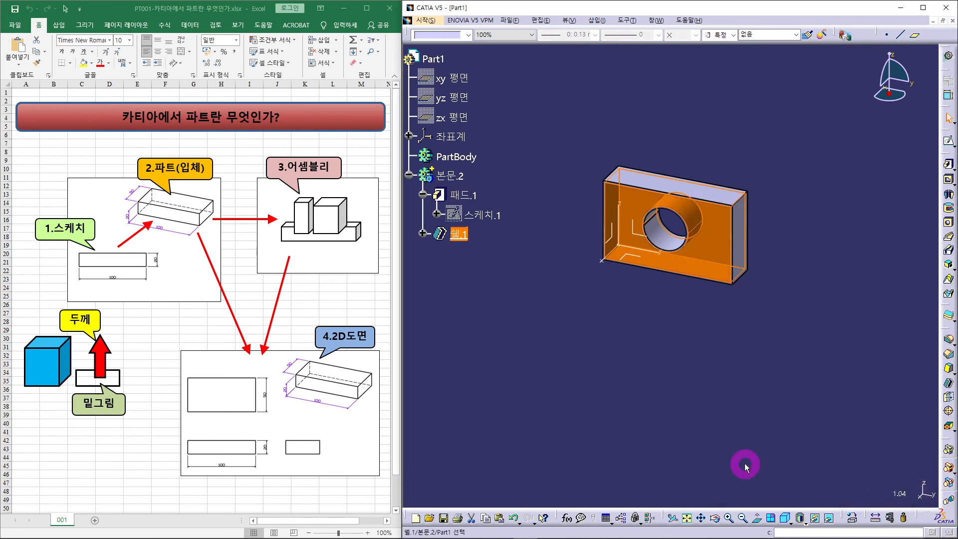